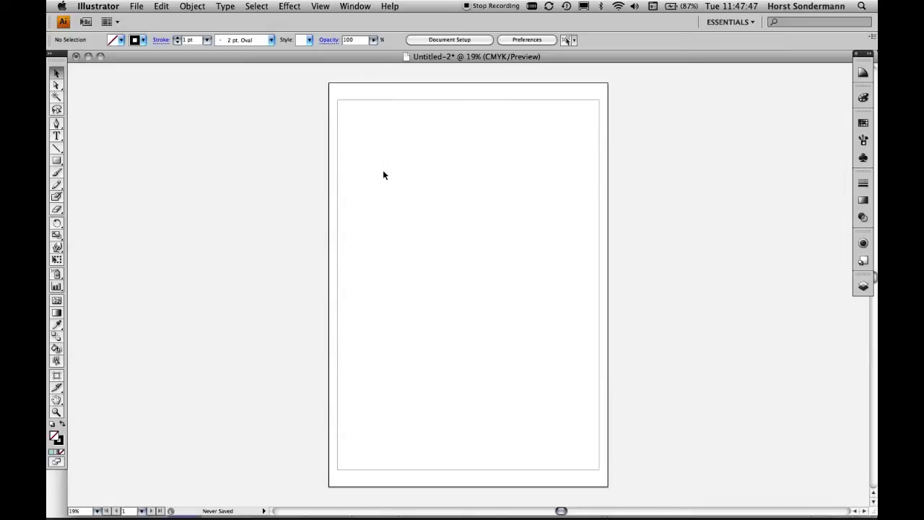
Rename Layer 1 to 'Rahmen' through its Layer Options in the Layers panel
left_click(863, 287)
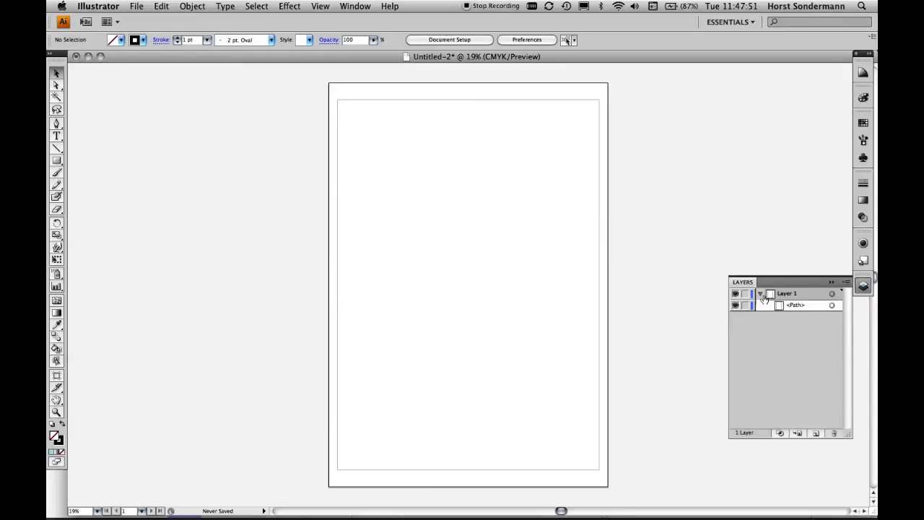
left_click(761, 295)
double_click(790, 293)
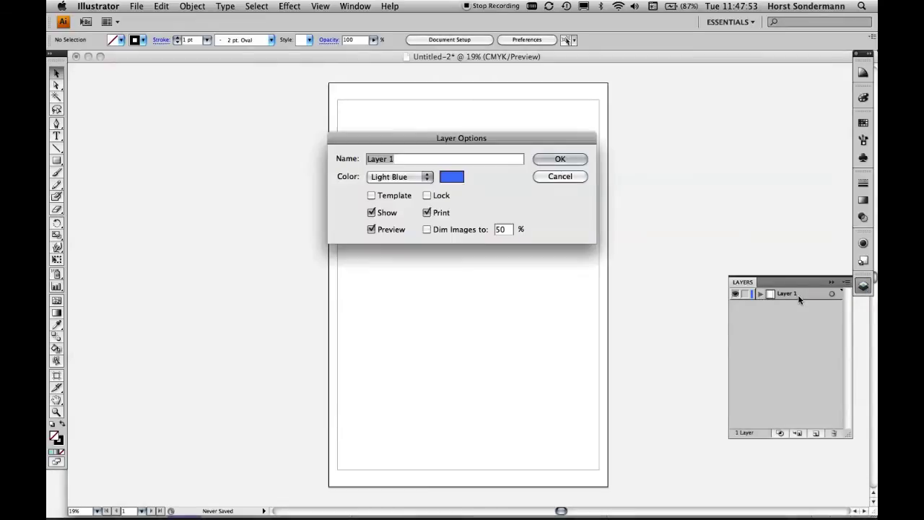
type("Rah")
type("men")
key("Return")
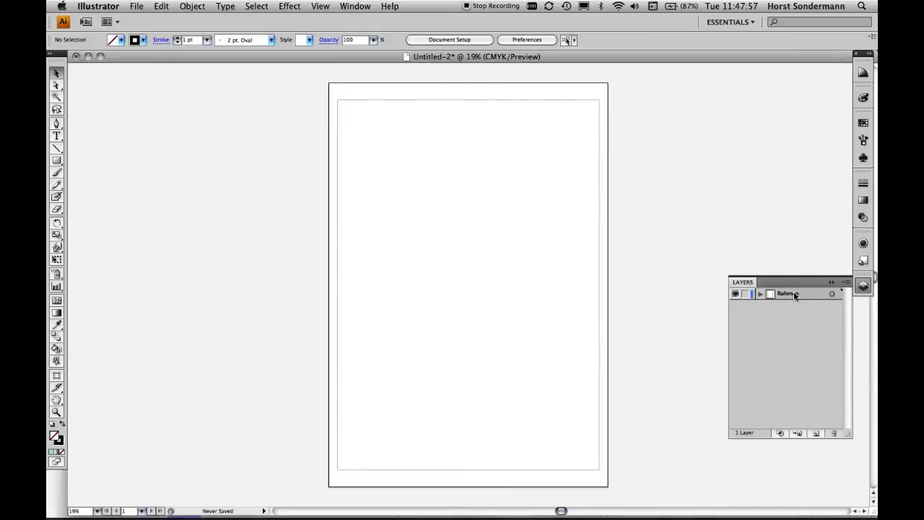
Create a new layer above Rahmen and name it 'CAD'
left_click(816, 434)
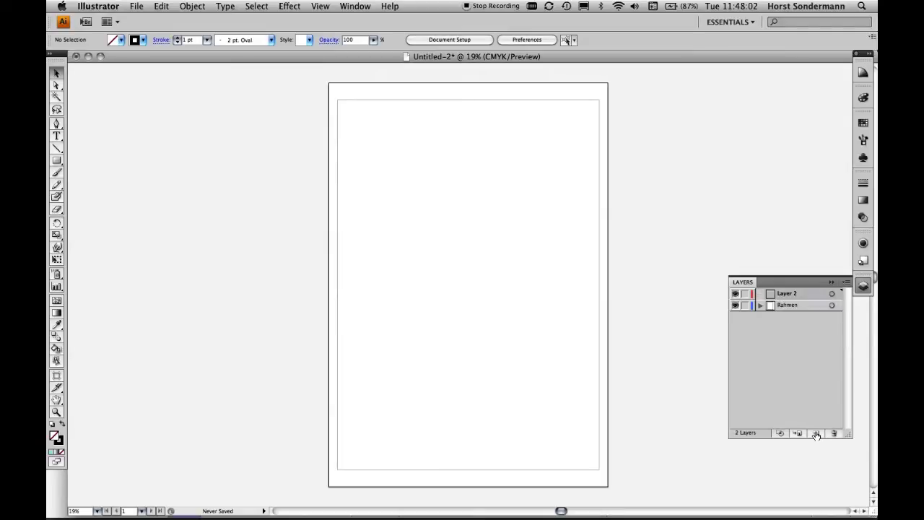
double_click(786, 294)
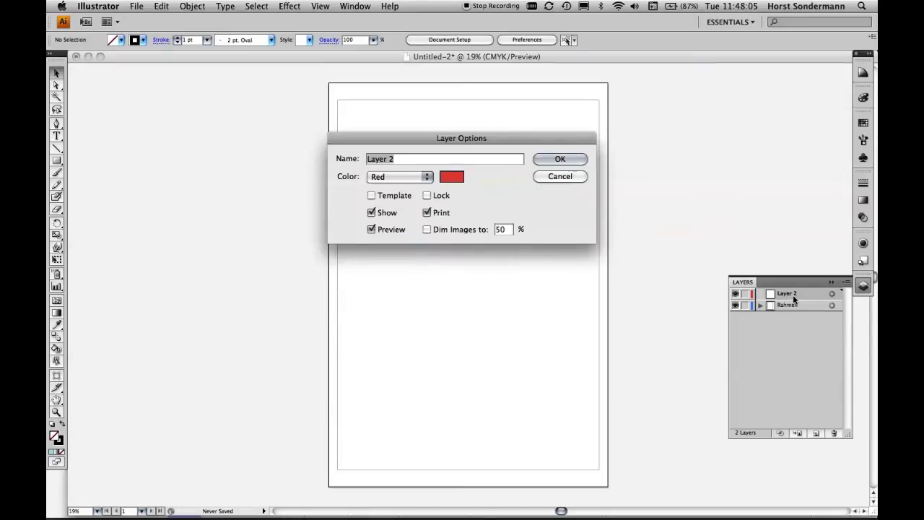
type("CAD")
key("Return")
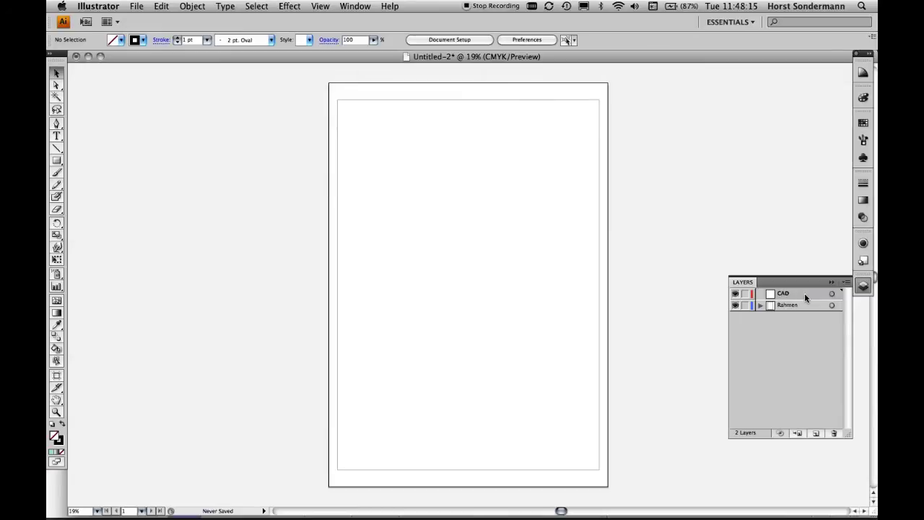
Choose BAA_Townhose_FassadeTest.pdf in the Place dialog, leaving Link unchecked so it embeds
left_click(136, 5)
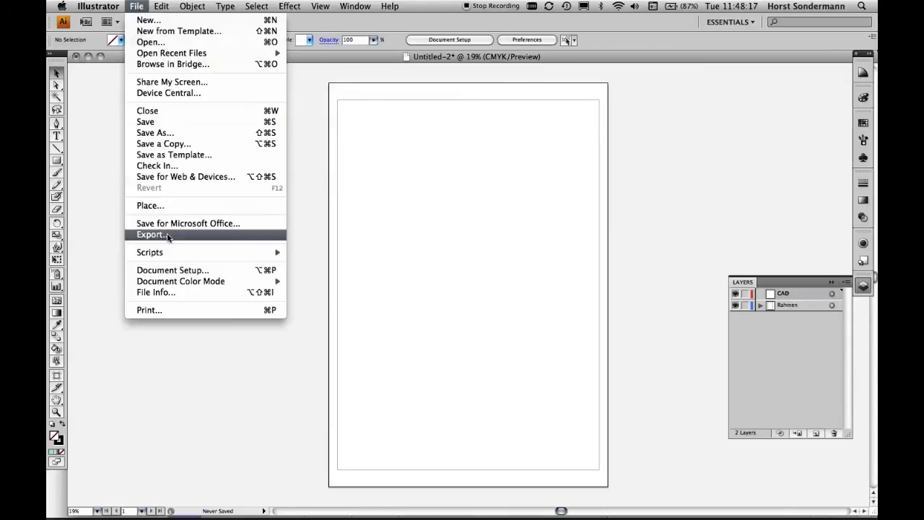
left_click(160, 210)
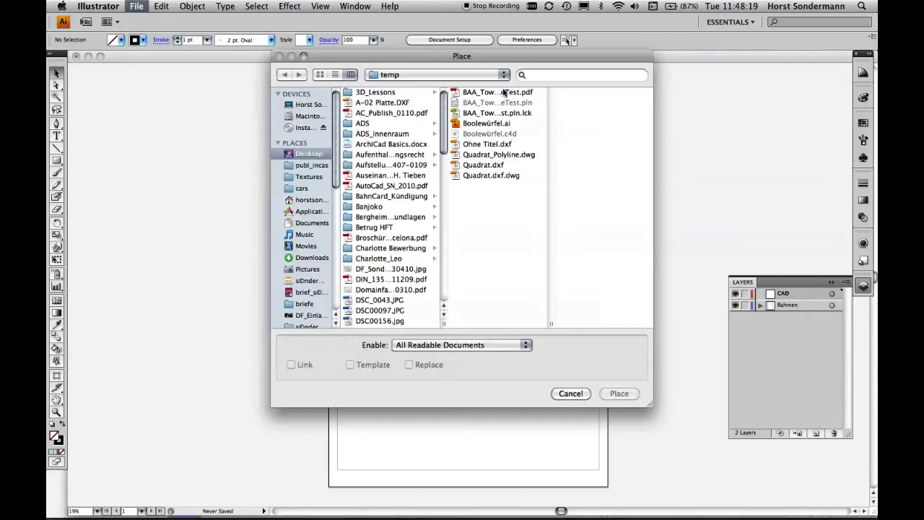
left_click(503, 93)
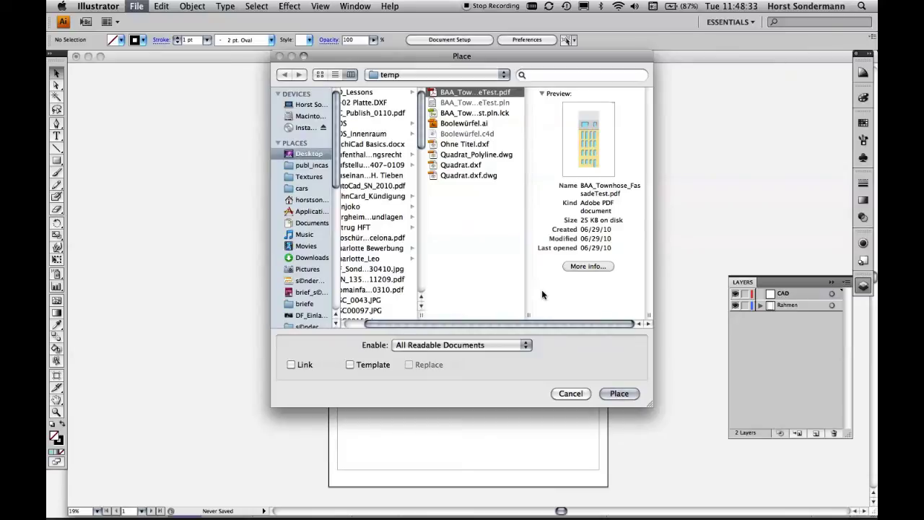
left_click(291, 364)
left_click(290, 364)
Embed the facade PDF on the CAD layer with Crop to: Media
left_click(618, 393)
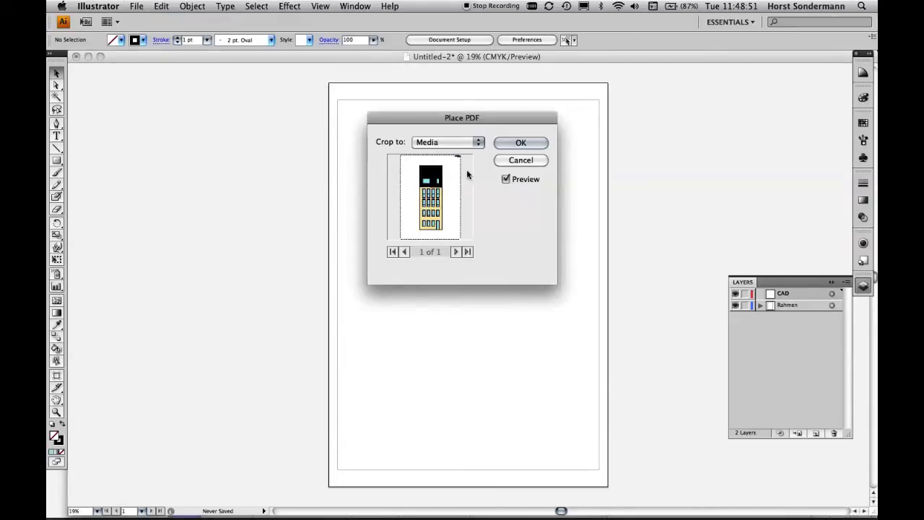
left_click(521, 143)
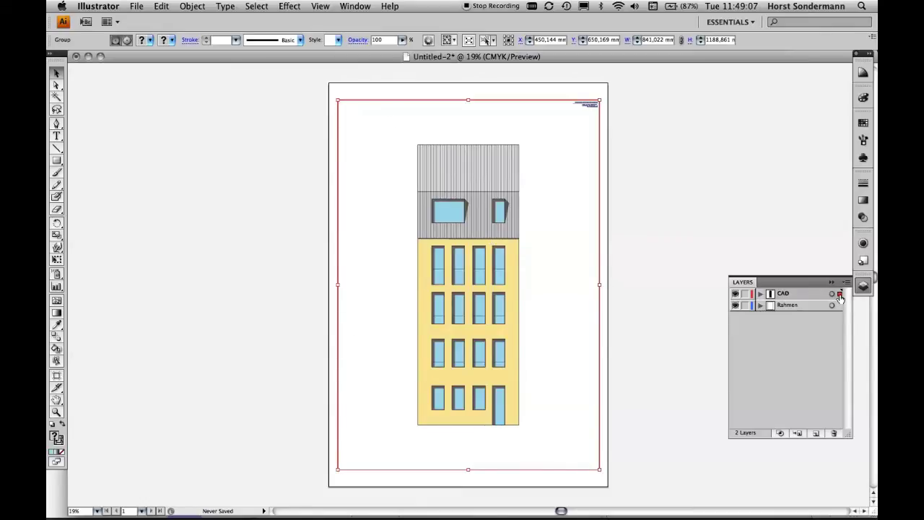
left_click(760, 294)
left_click(768, 304)
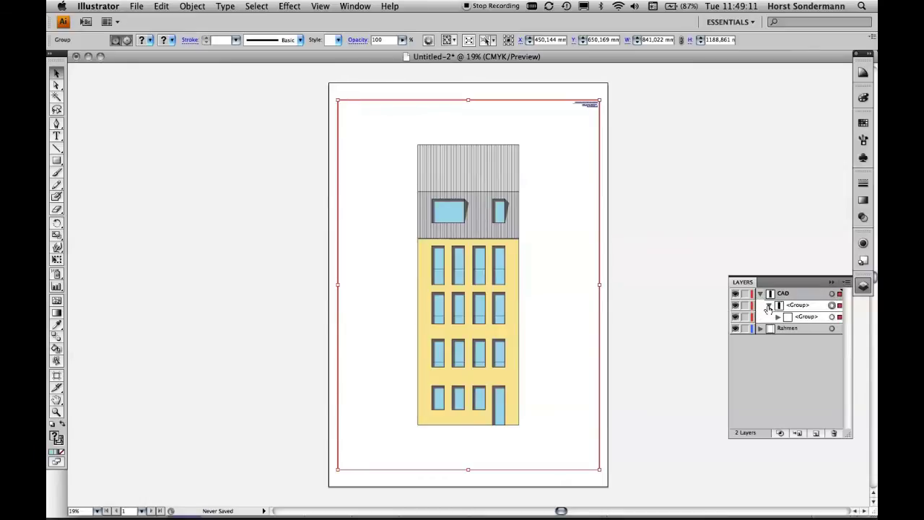
left_click(778, 316)
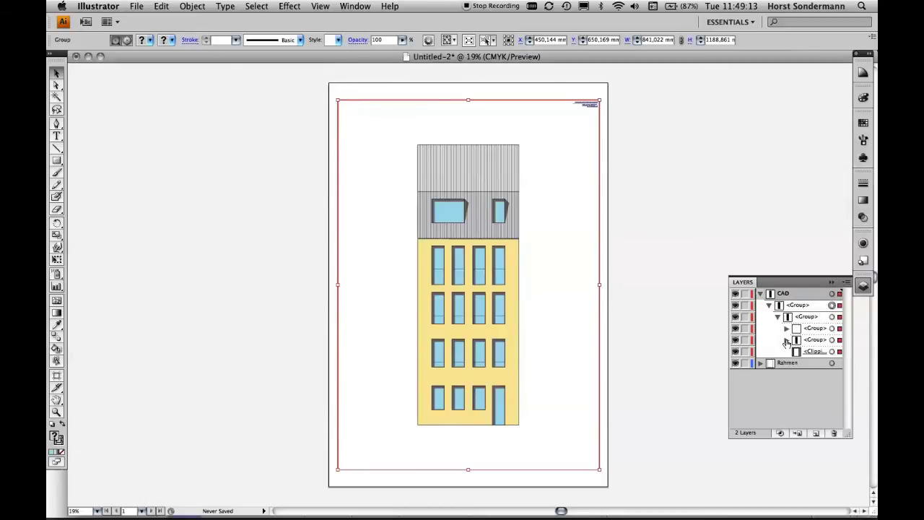
left_click(786, 339)
left_click(787, 340)
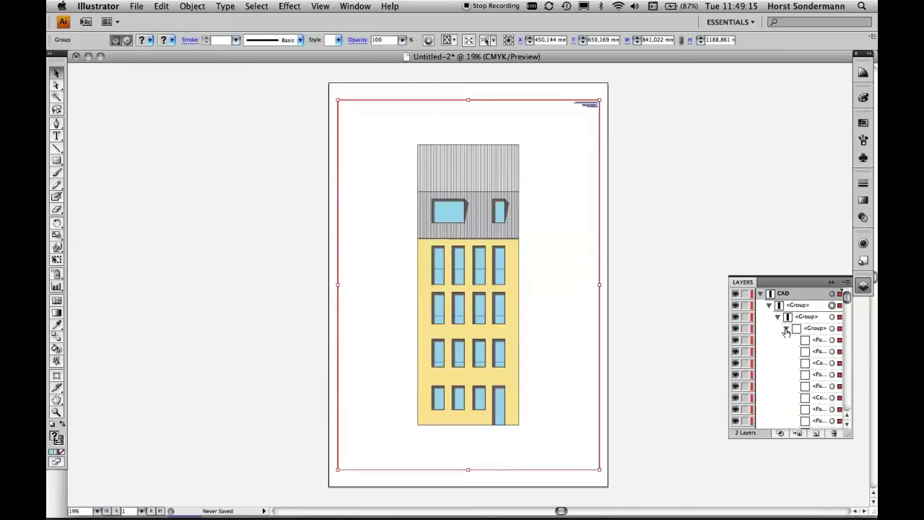
left_click(786, 340)
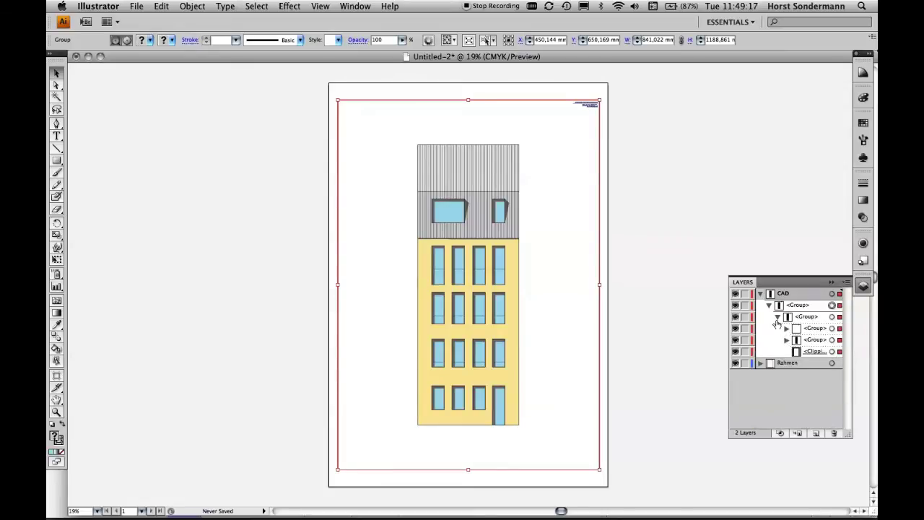
left_click(778, 317)
left_click(769, 306)
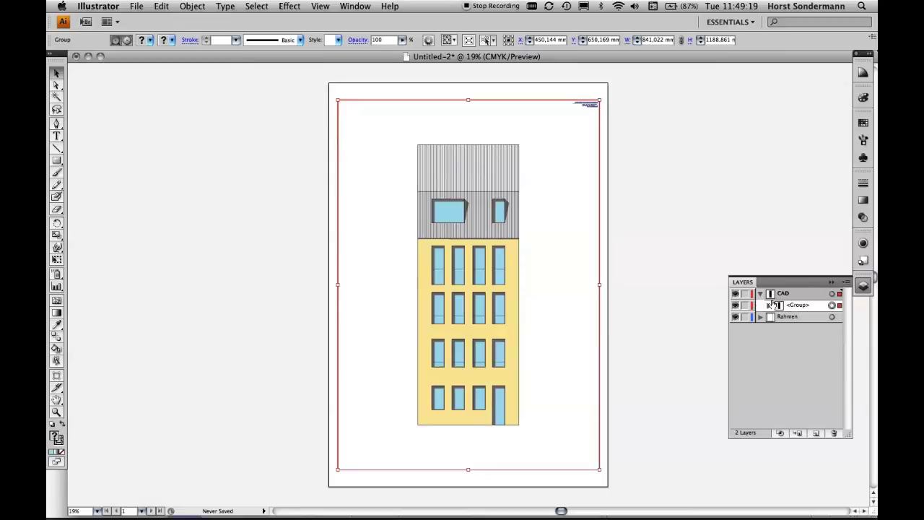
left_click(760, 294)
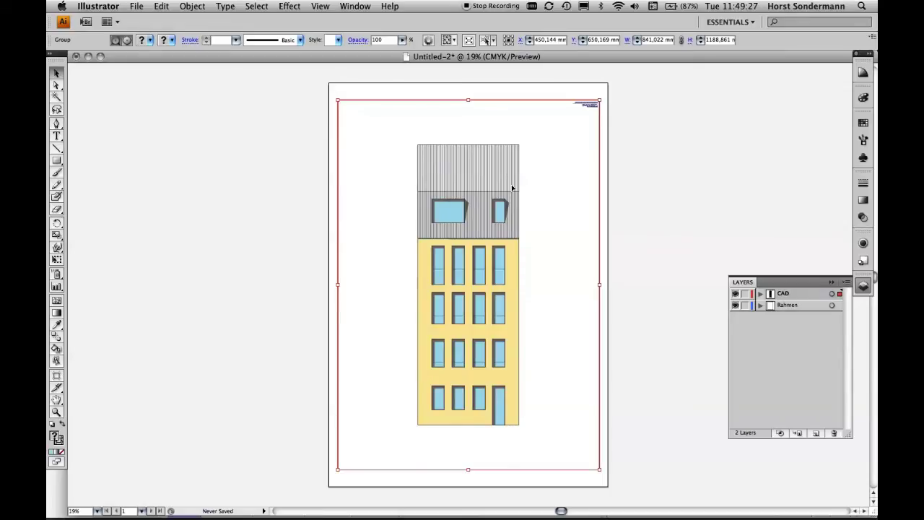
Release the facade's clipping mask, ungroup twice until nothing stays grouped, then deselect
left_click(194, 6)
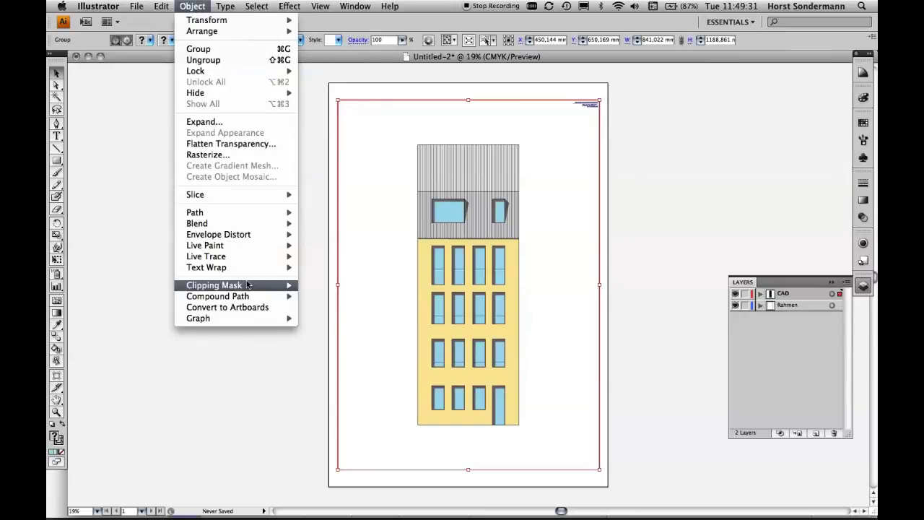
mouse_move(214, 285)
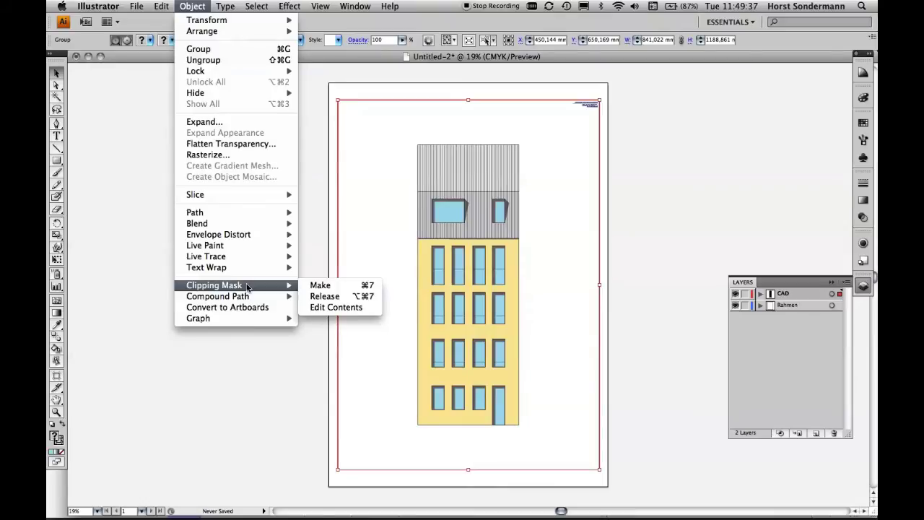
left_click(316, 296)
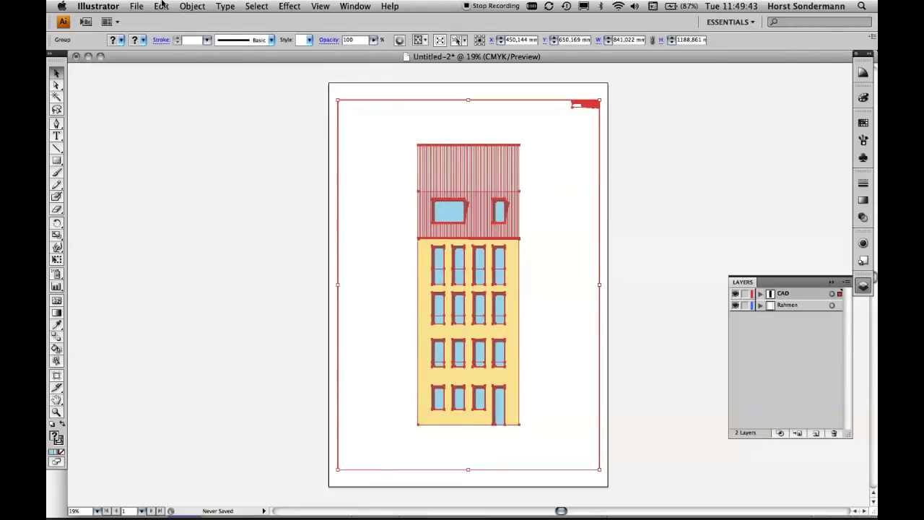
left_click(192, 6)
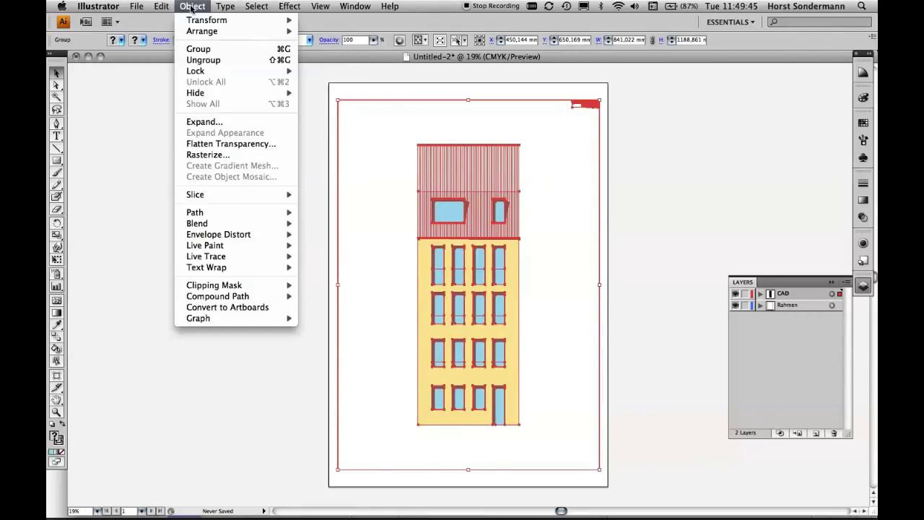
left_click(231, 63)
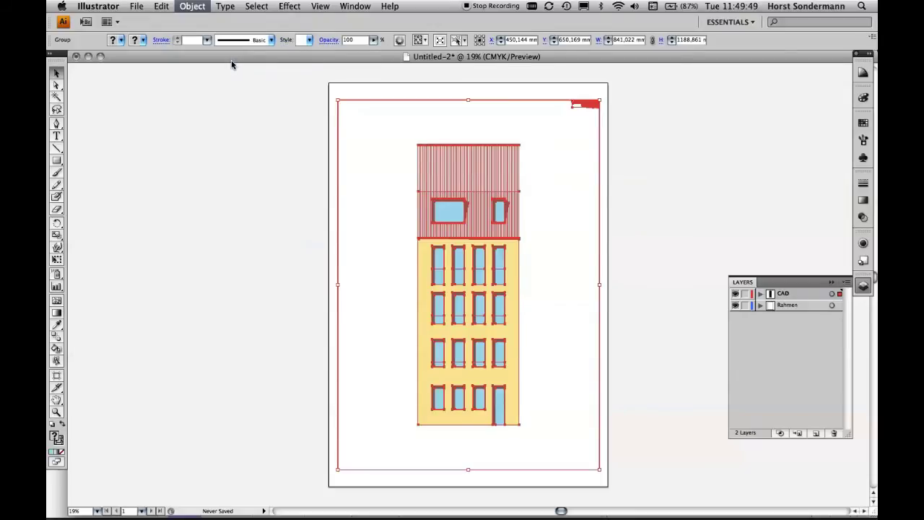
left_click(198, 7)
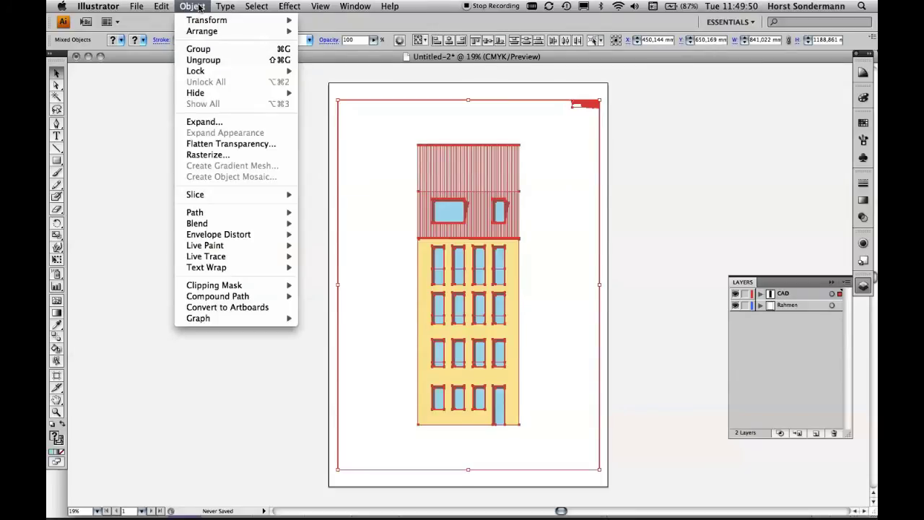
left_click(229, 64)
left_click(192, 6)
left_click(202, 8)
left_click(232, 142)
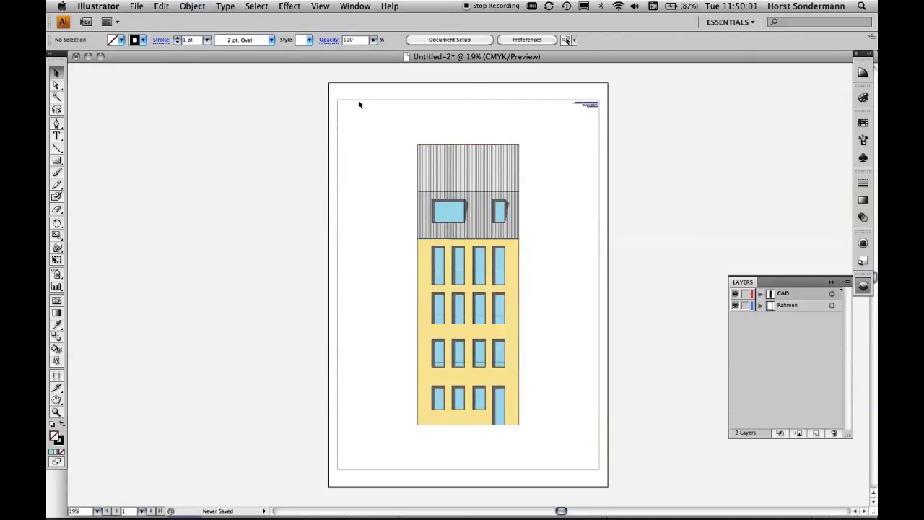
Lock the Rahmen layer, test marquee selections, then select all 325 × 900 mm facade artwork
left_click(745, 306)
left_click_drag(298, 72, 626, 122)
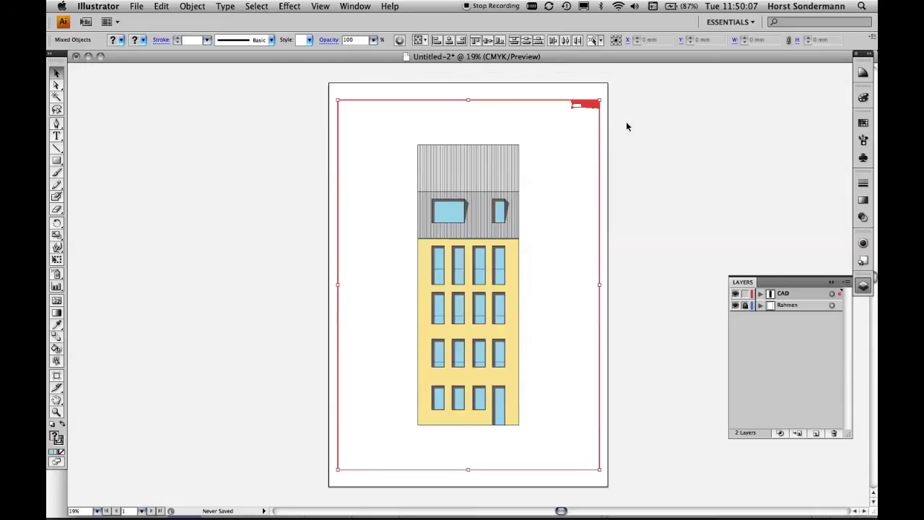
left_click(633, 118)
left_click_drag(324, 79, 613, 117)
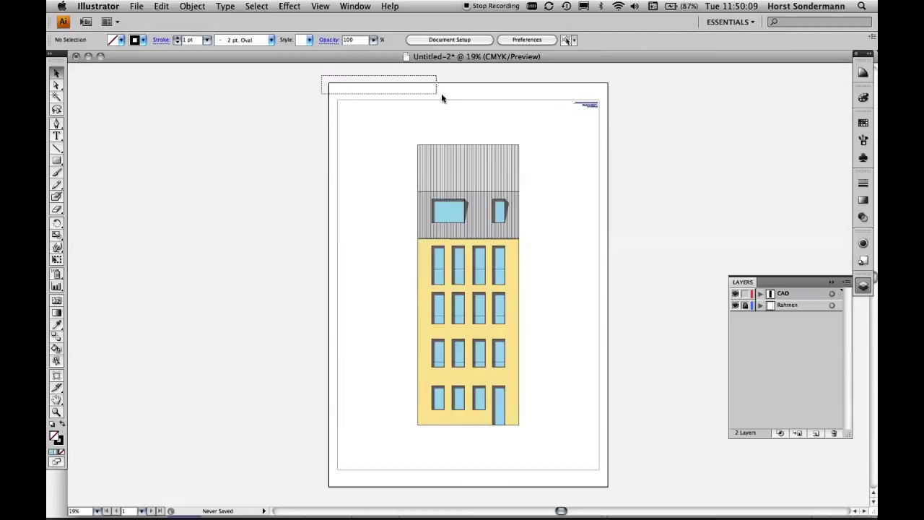
left_click(613, 117)
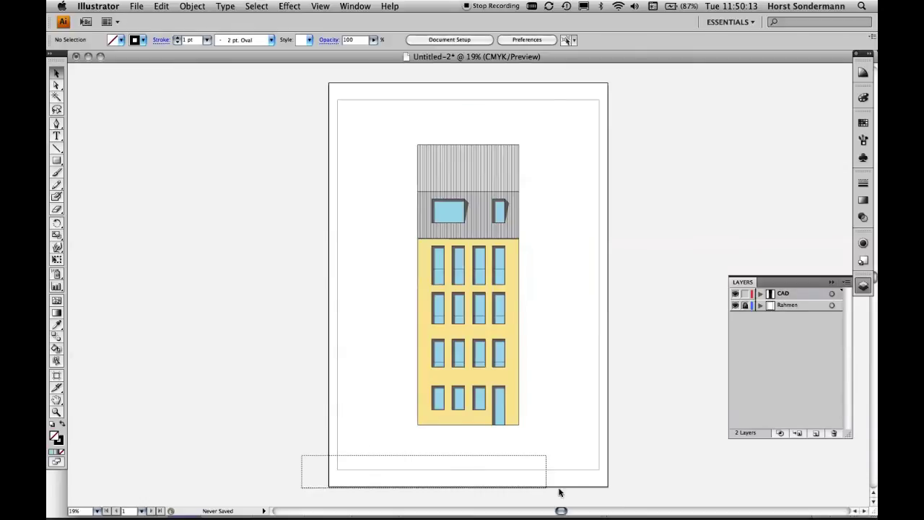
left_click_drag(302, 461, 619, 489)
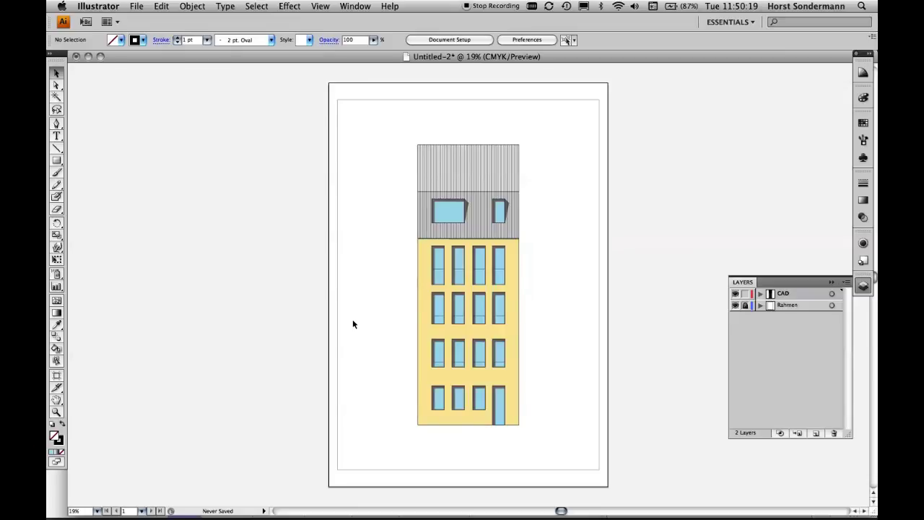
key("super+a")
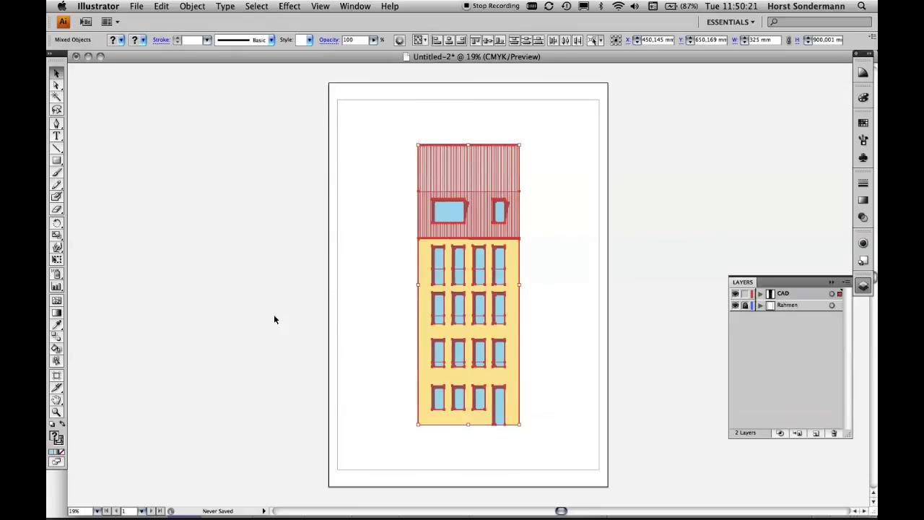